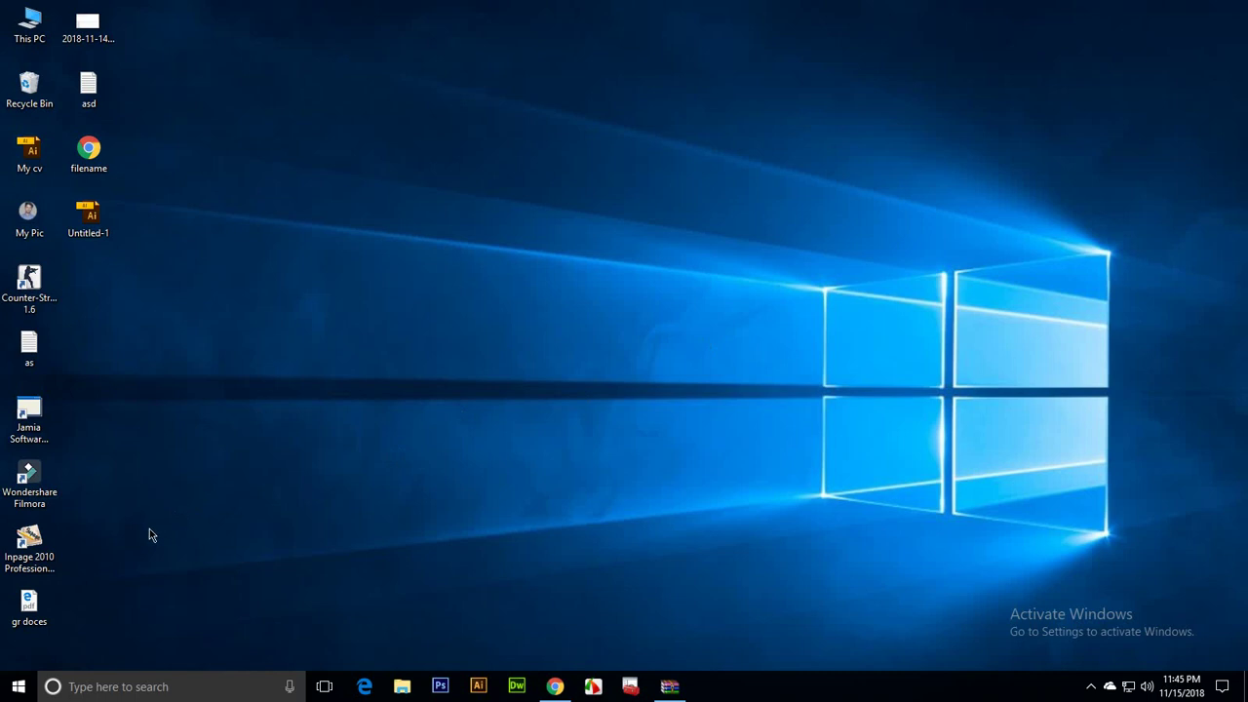
Step: Launch Inpage 2010 Professional Edition and start a new document
left_click(45, 558)
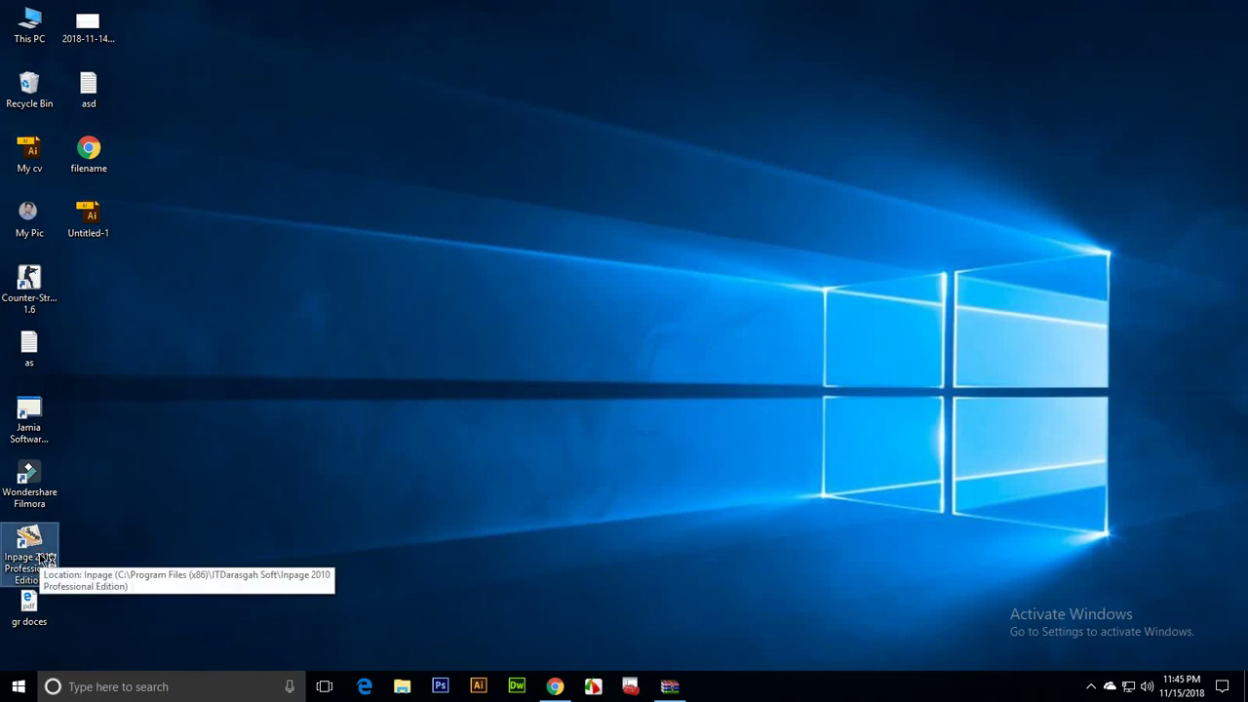
double_click(44, 558)
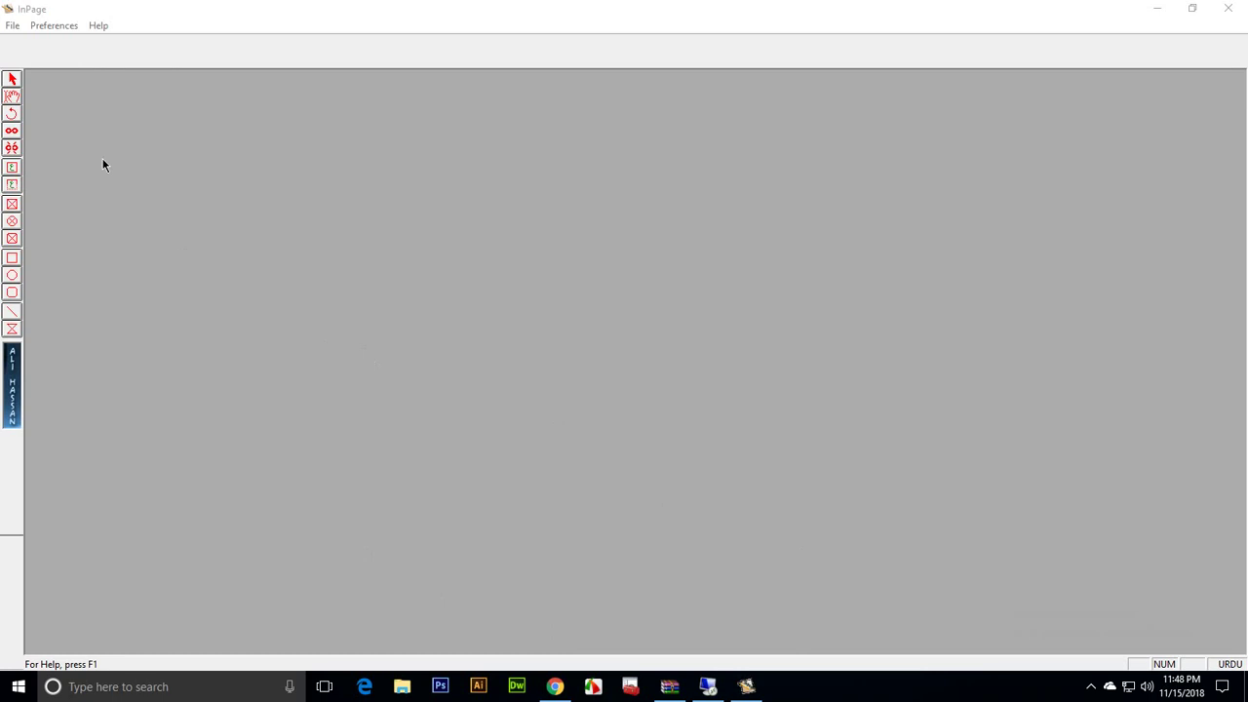
left_click(14, 25)
left_click(21, 42)
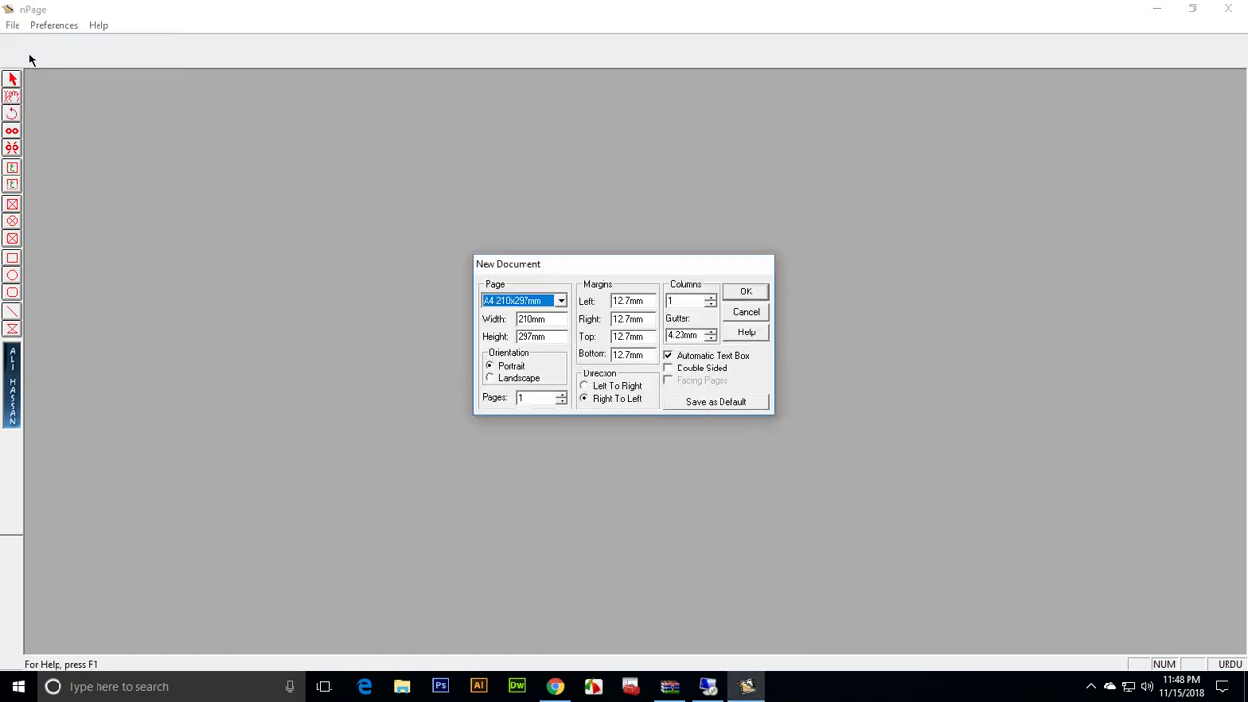
Step: Browse the new document's page sizes, try A2 420x594mm and return to A4 210x297mm
left_click(561, 301)
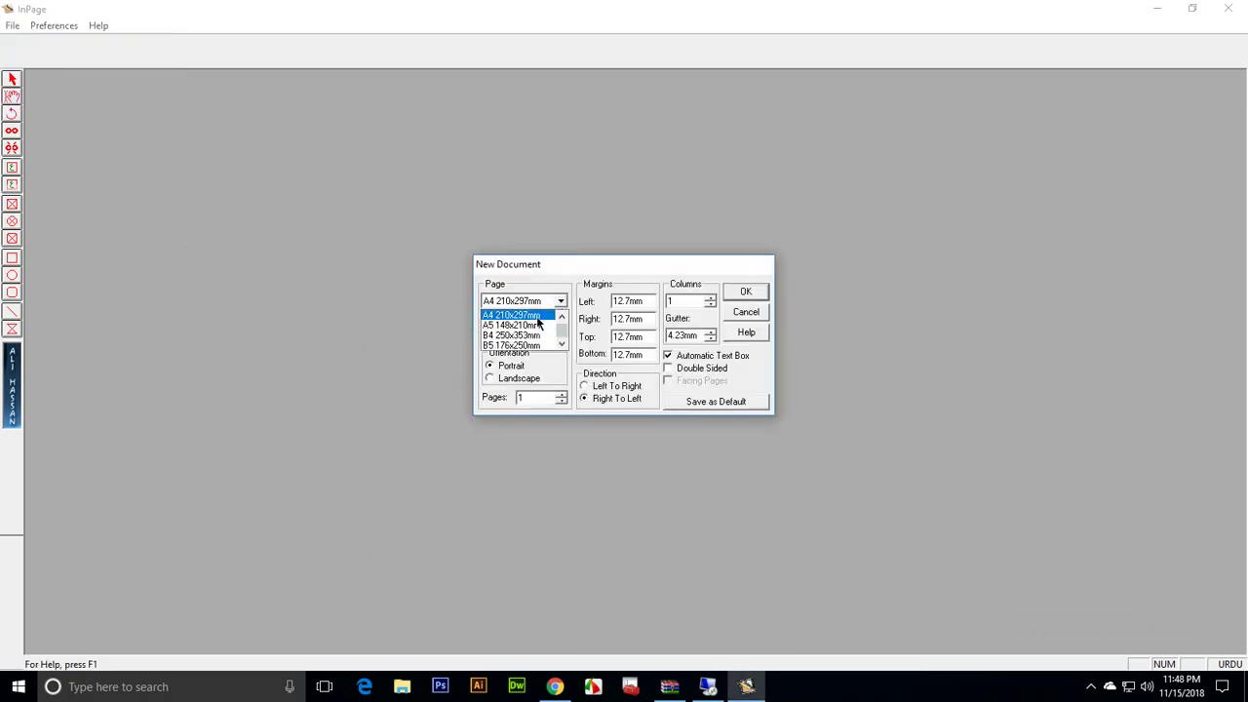
scroll(532, 333, "down", 1)
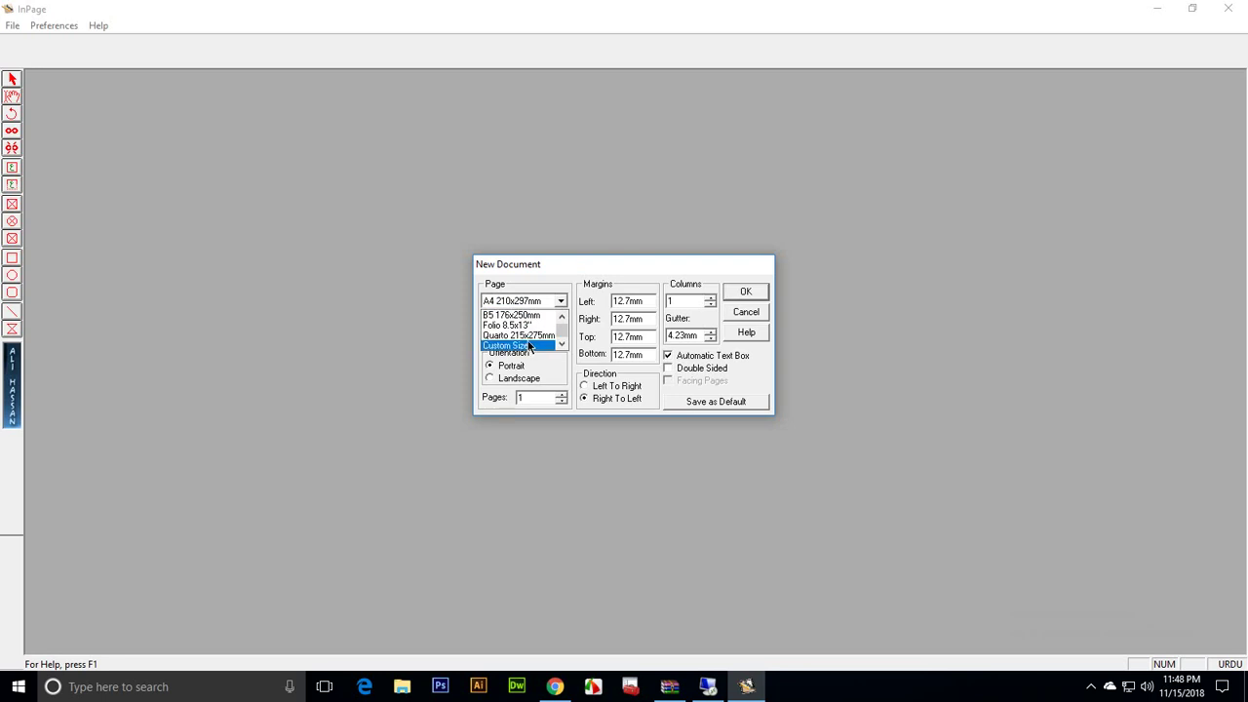
scroll(527, 337, "up", 2)
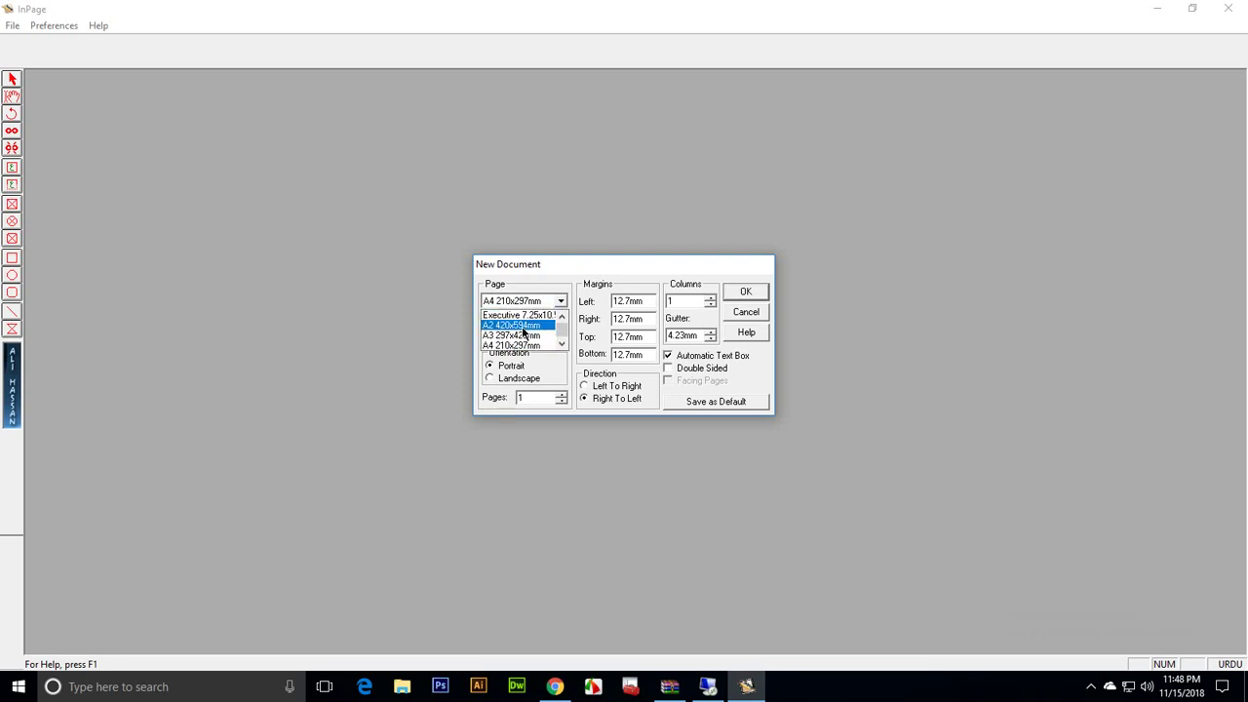
left_click(524, 326)
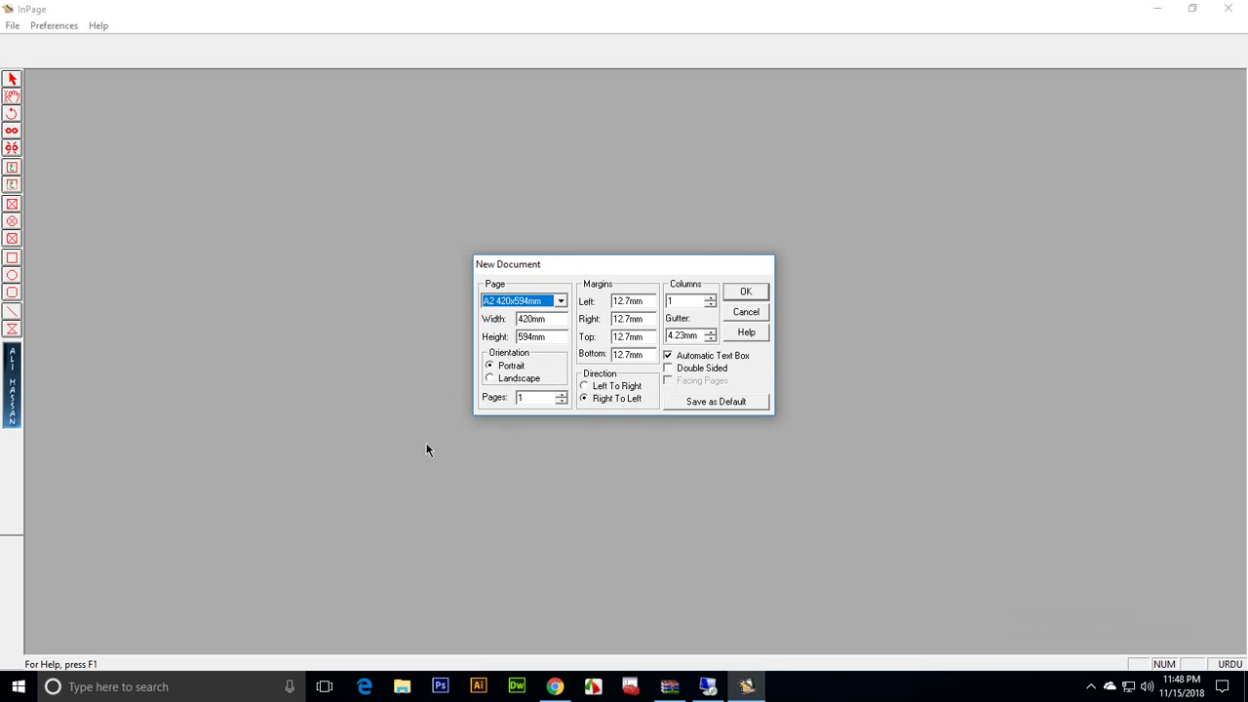
left_click(559, 302)
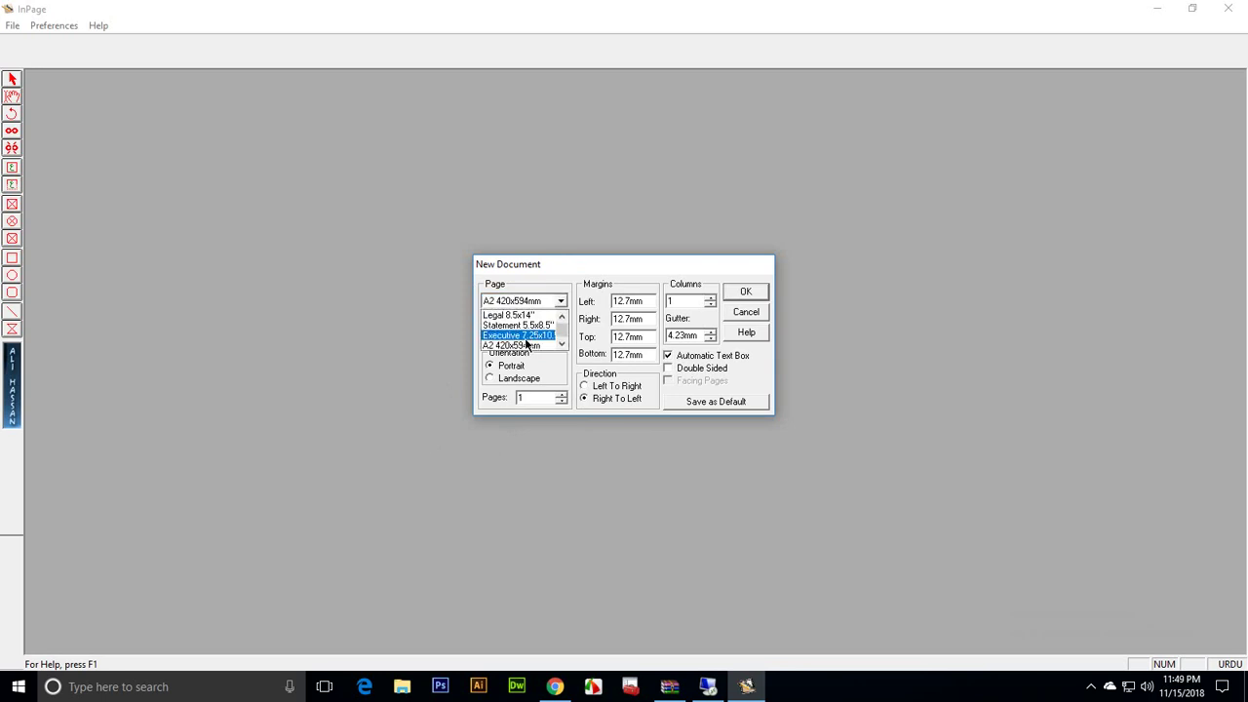
left_click(517, 334)
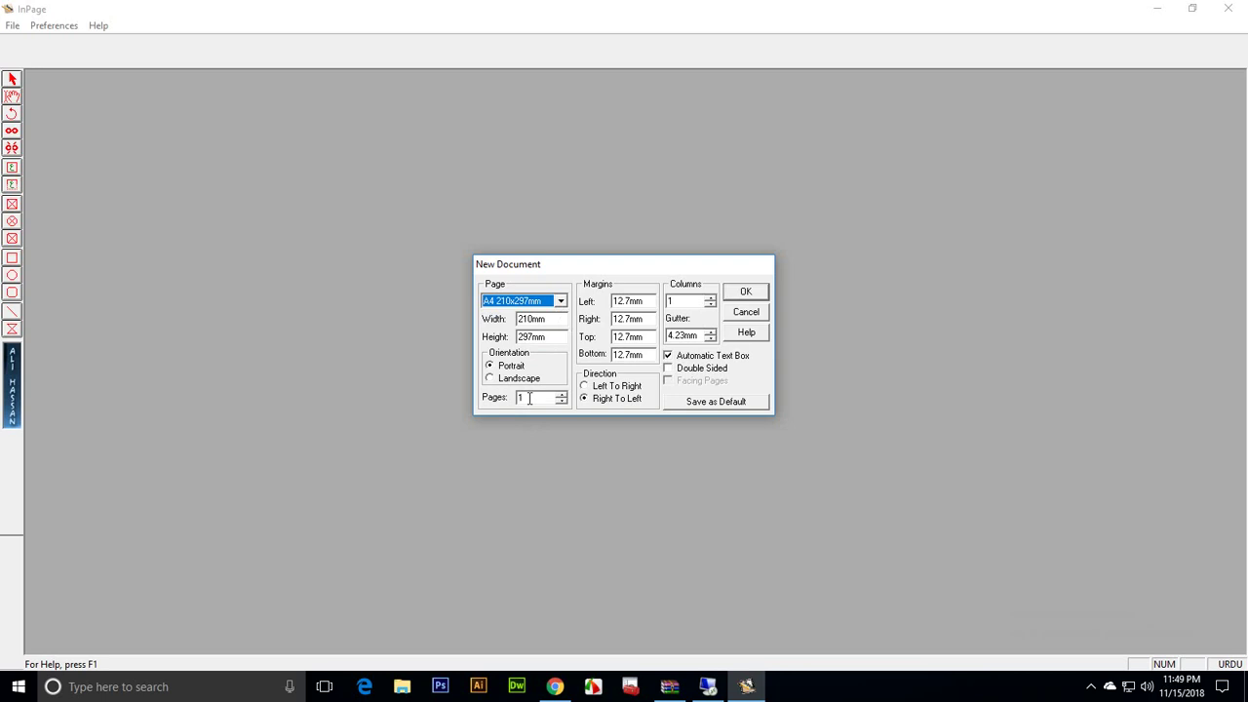
Step: Create the document as a single A4 portrait page with one column, 12.7mm margins and right-to-left direction
left_click_drag(552, 319, 509, 342)
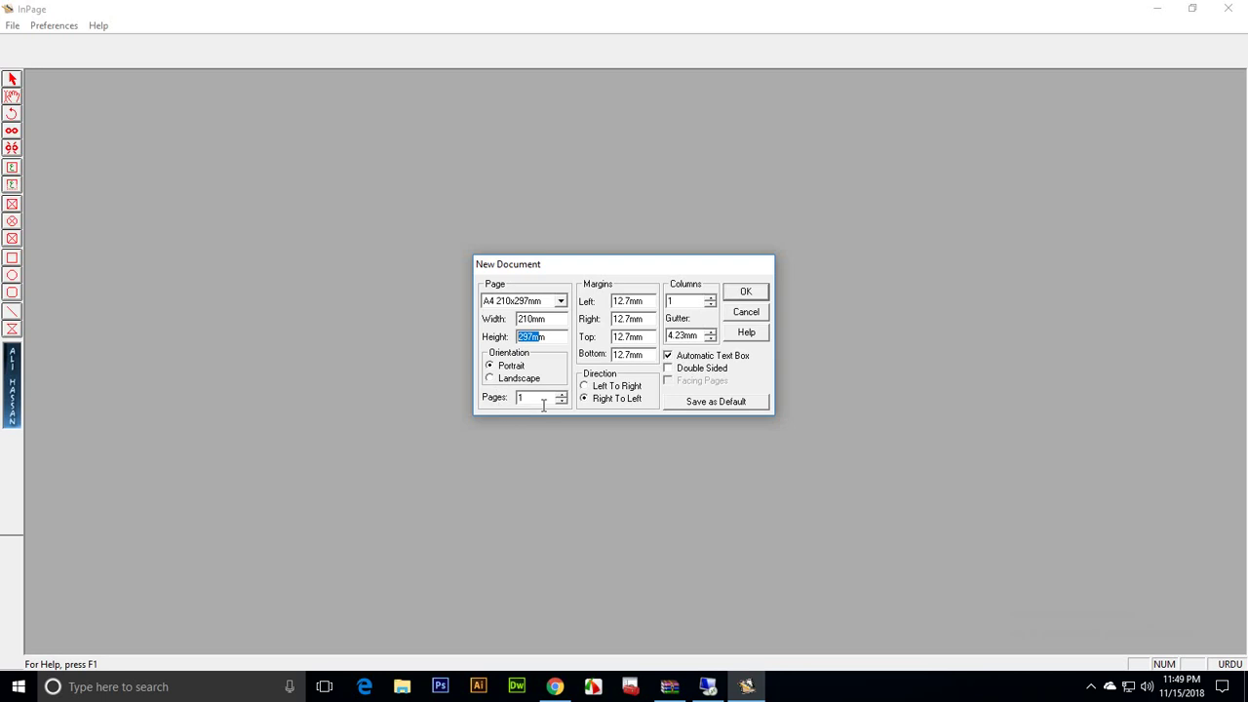
left_click(530, 395)
double_click(687, 301)
left_click(744, 293)
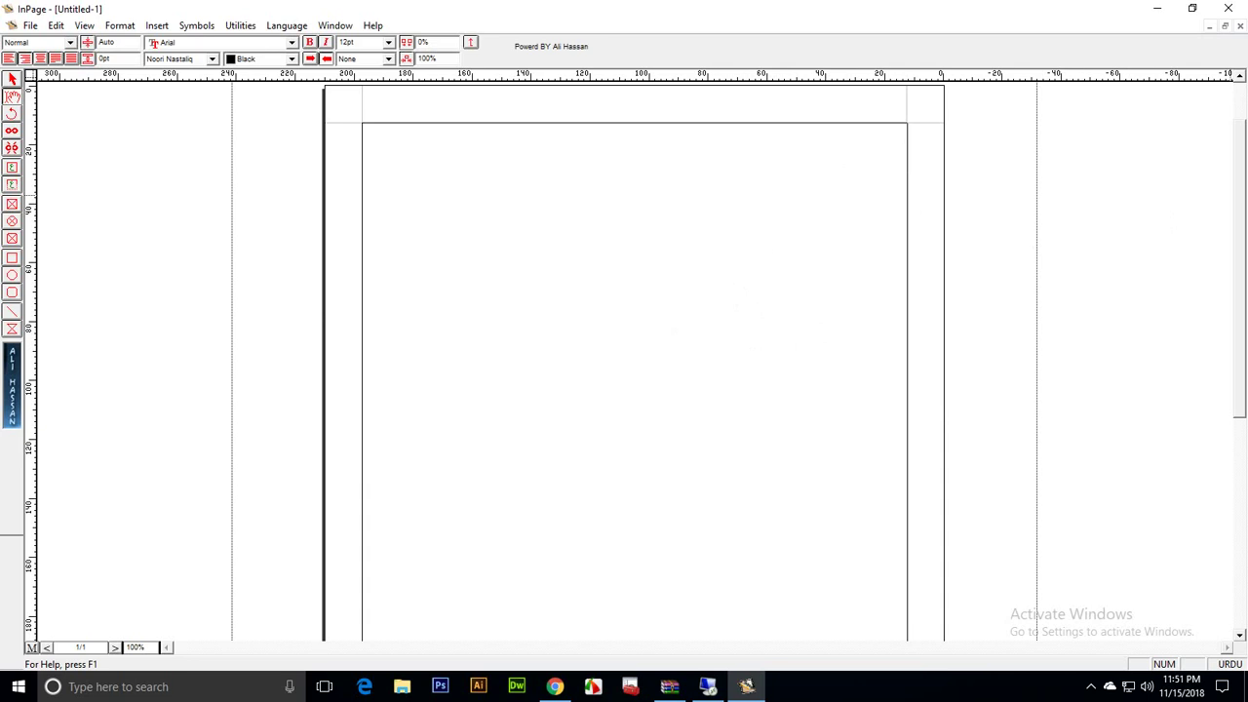
left_click_drag(1235, 228, 1243, 161)
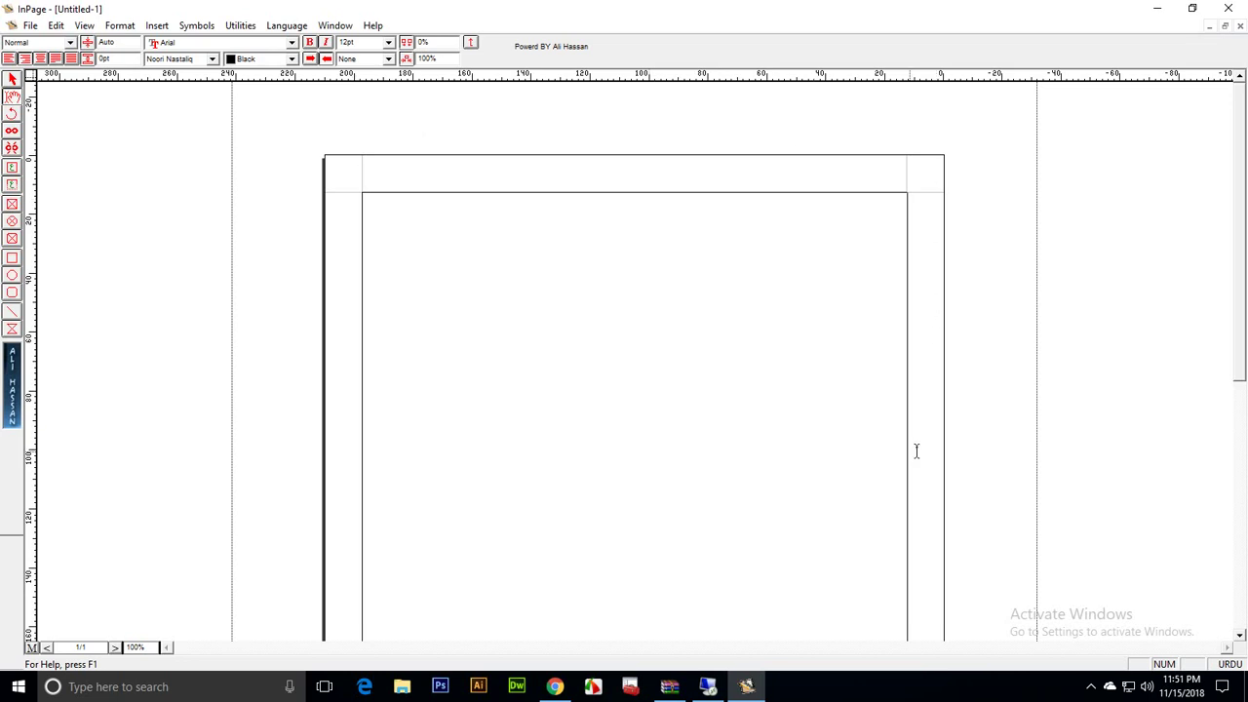
left_click_drag(1241, 293, 1242, 640)
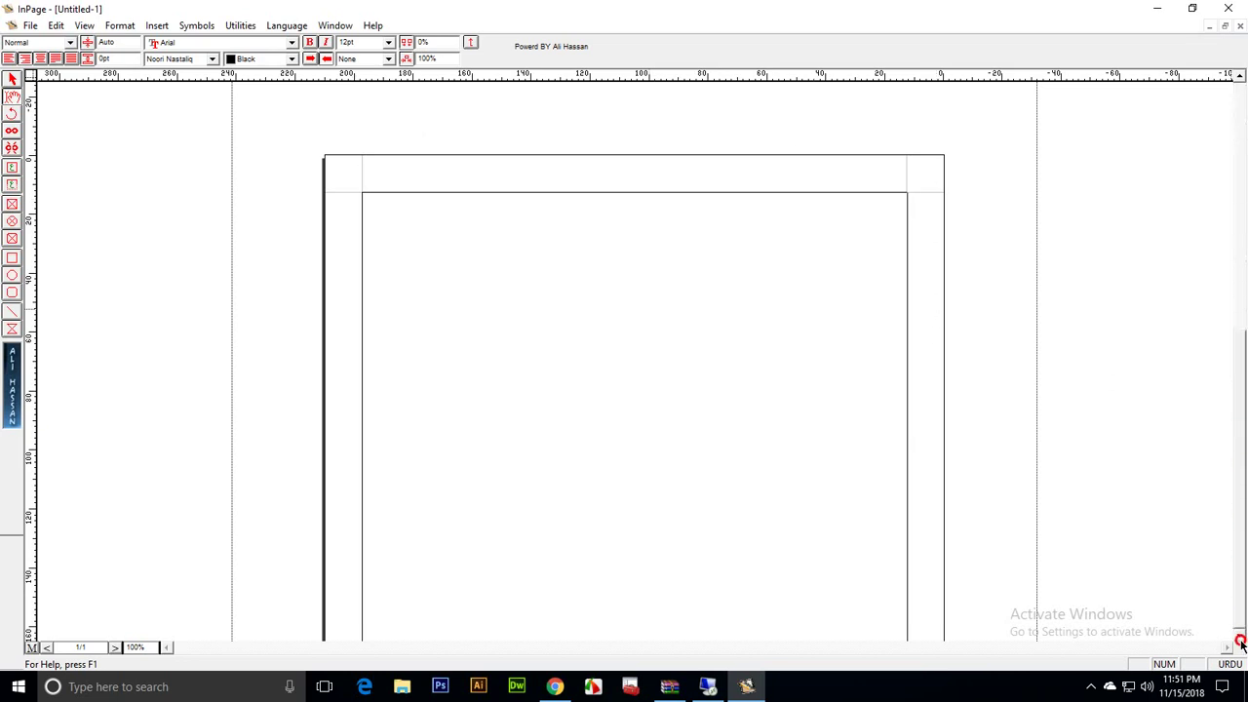
left_click_drag(1241, 594, 1211, 264)
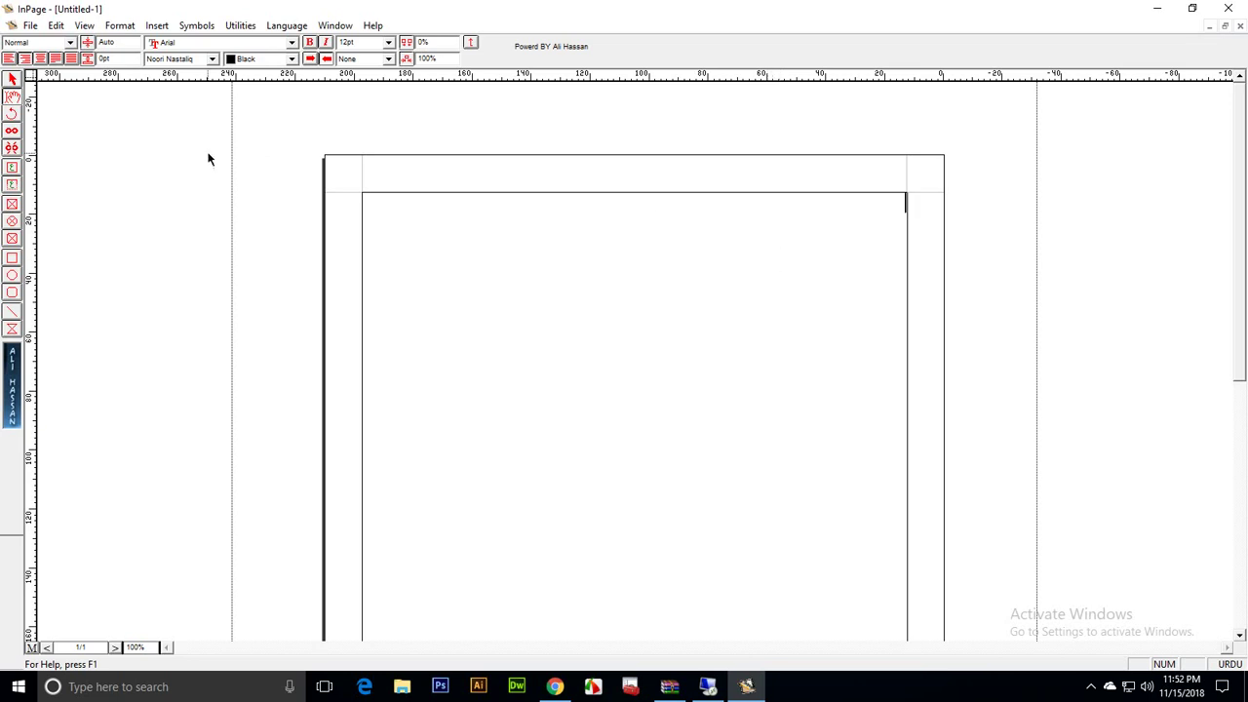
Step: Set the keyboard preference to Monotype® and type a couple of test letters on the page
left_click(55, 26)
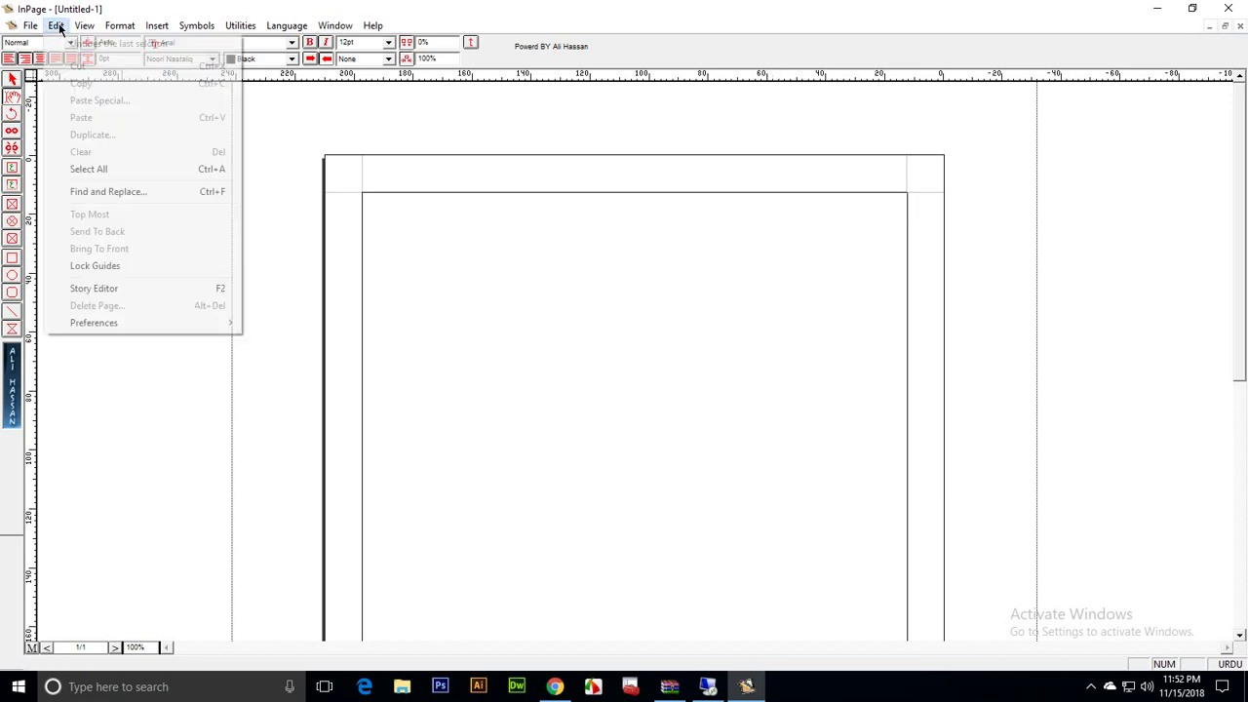
left_click(128, 330)
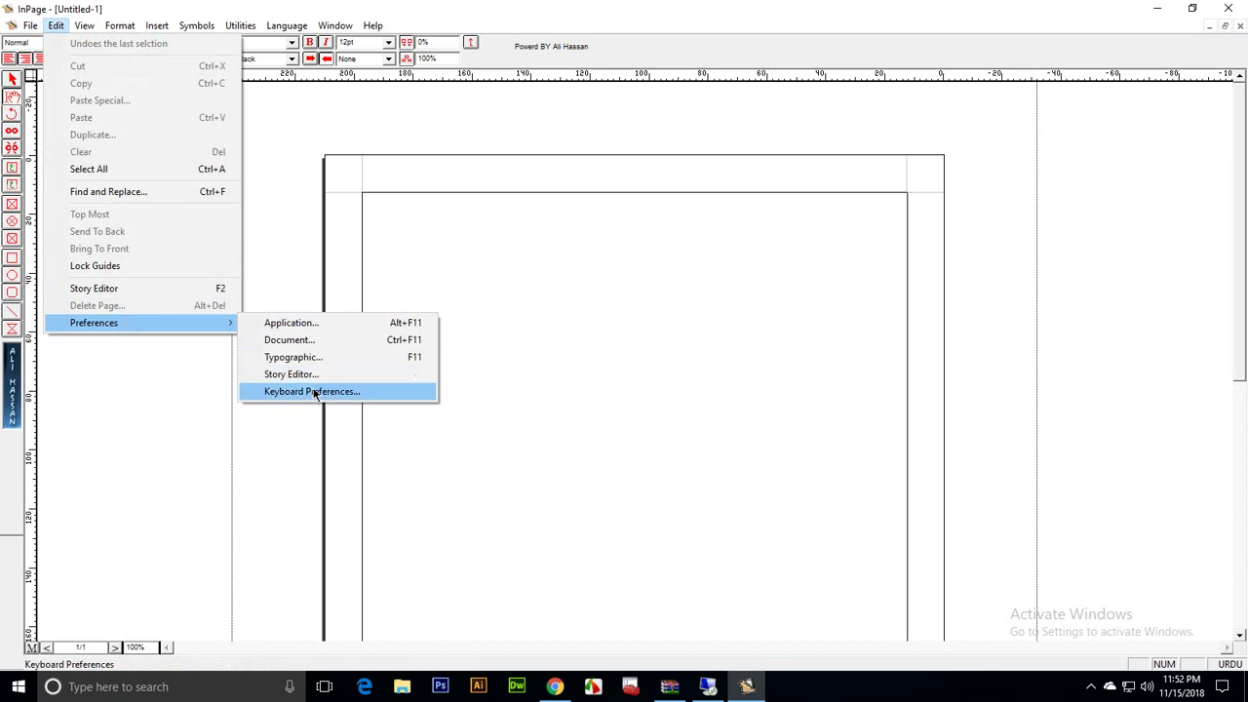
left_click(311, 392)
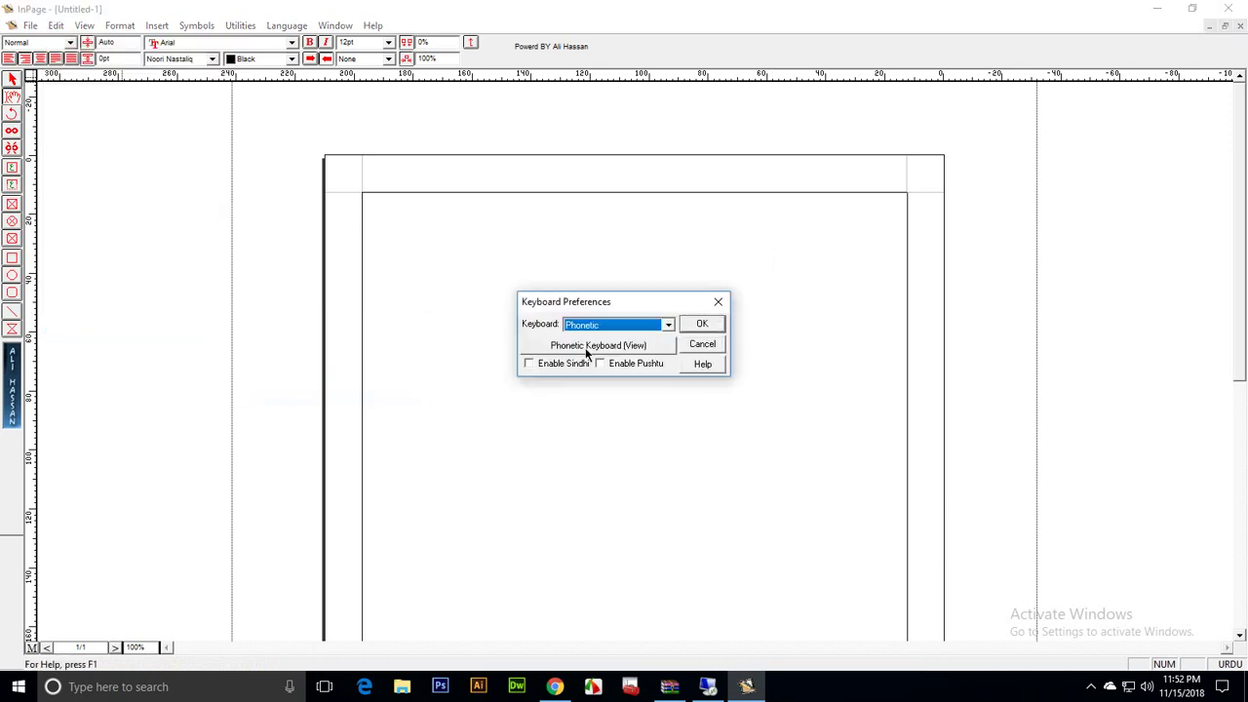
left_click(597, 331)
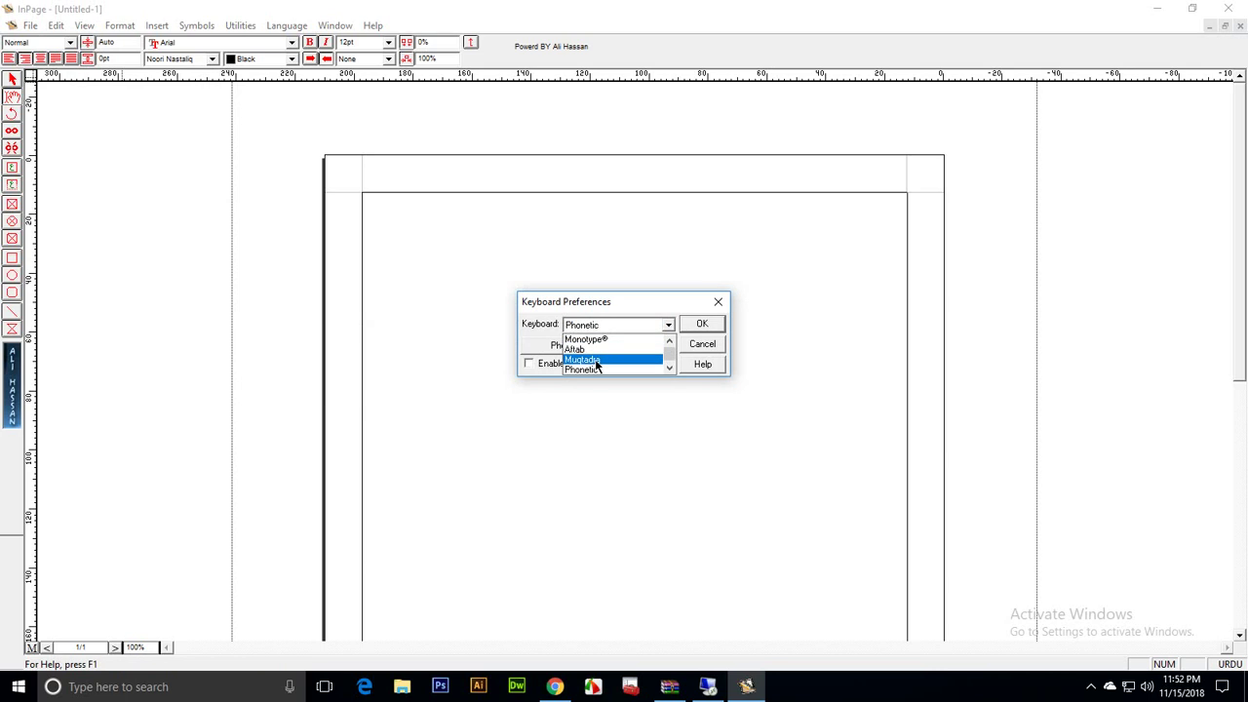
left_click(590, 340)
left_click(702, 325)
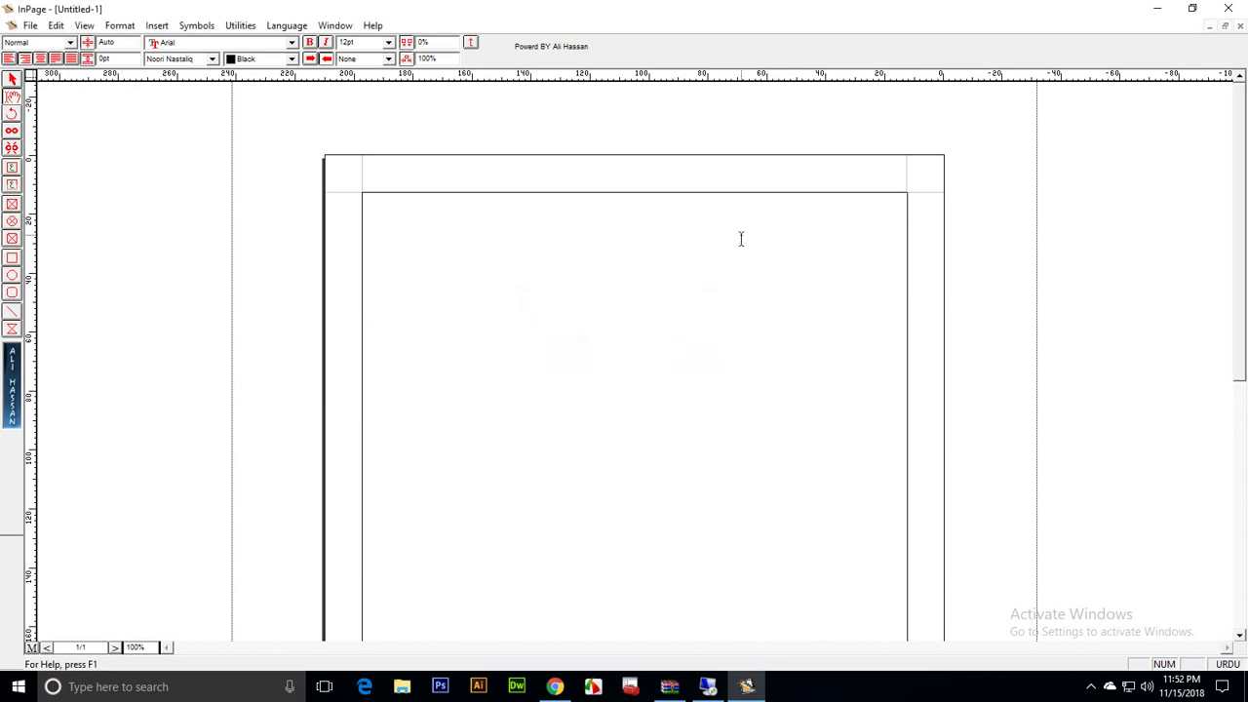
type("زف")
Step: Choose the Phonetic keyboard layout in the keyboard preferences
left_click(56, 25)
left_click(133, 337)
key("alt+e")
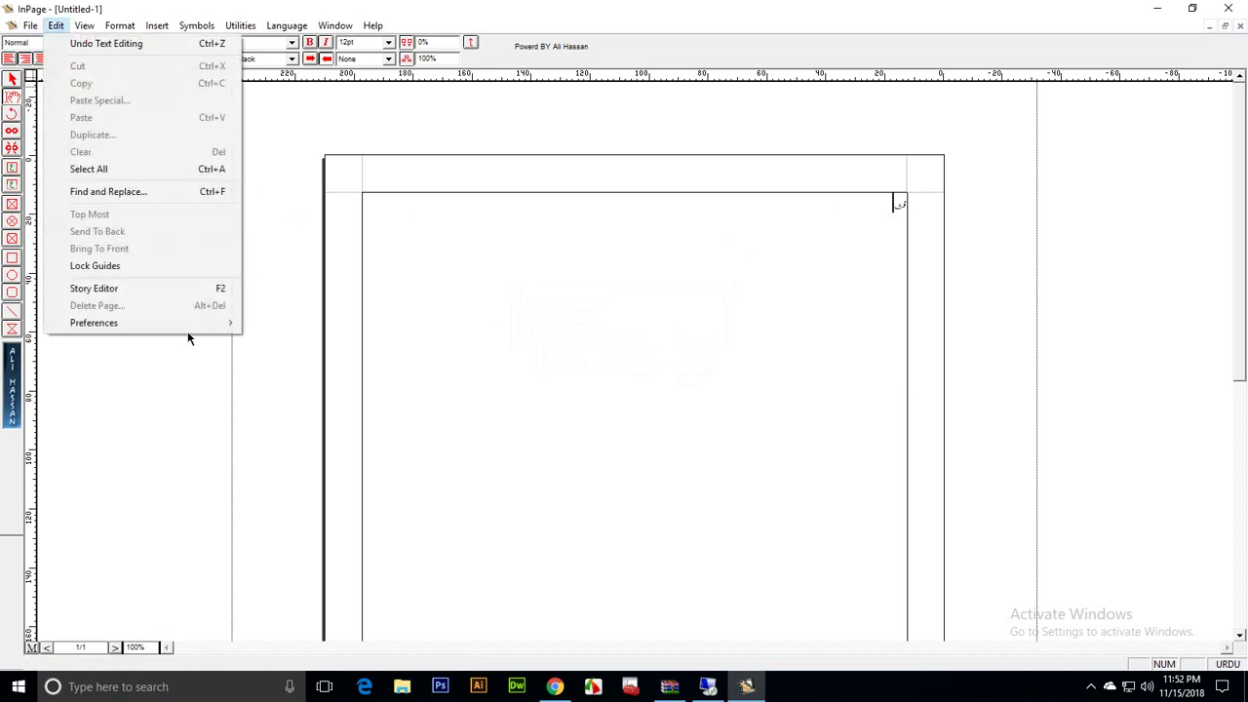
left_click(300, 333)
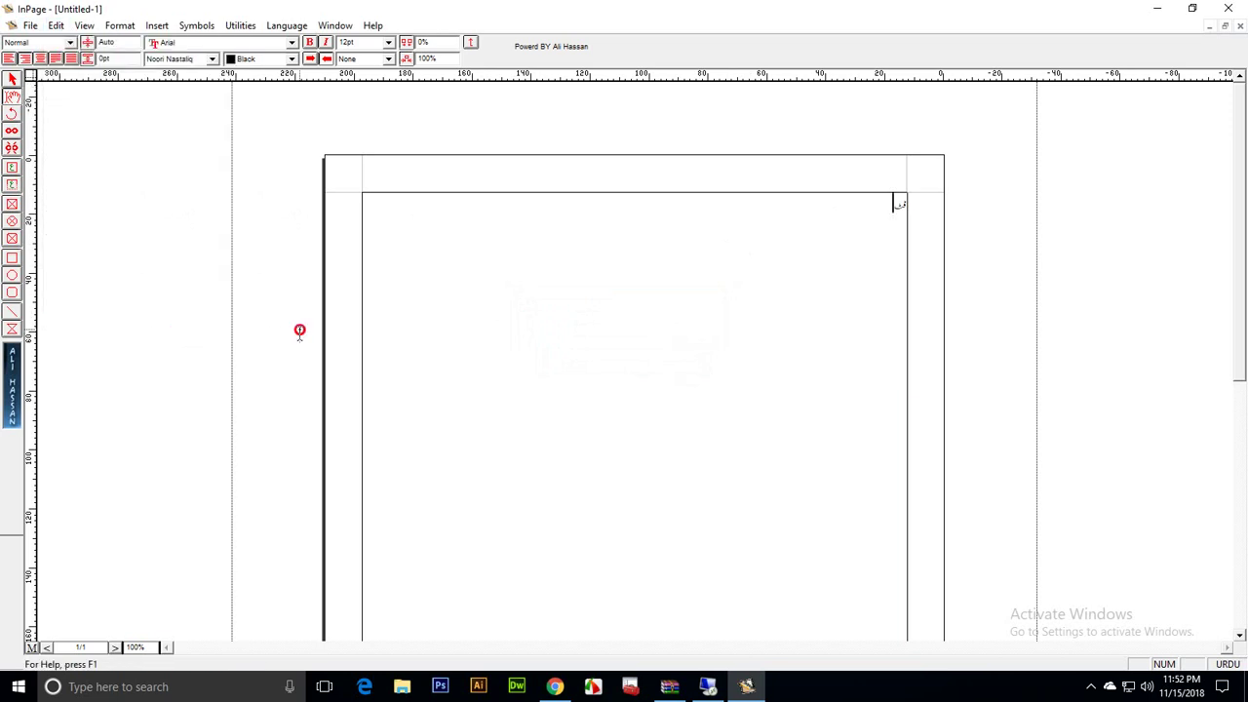
left_click(56, 26)
mouse_move(207, 329)
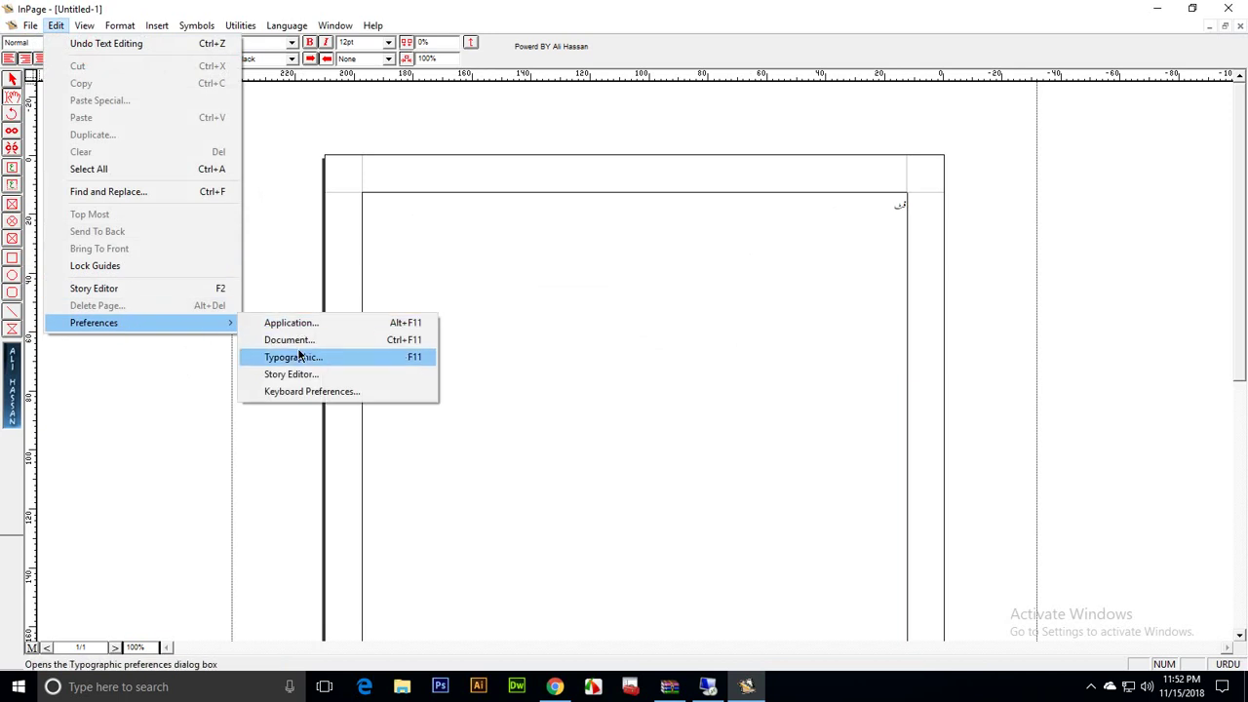
left_click(300, 393)
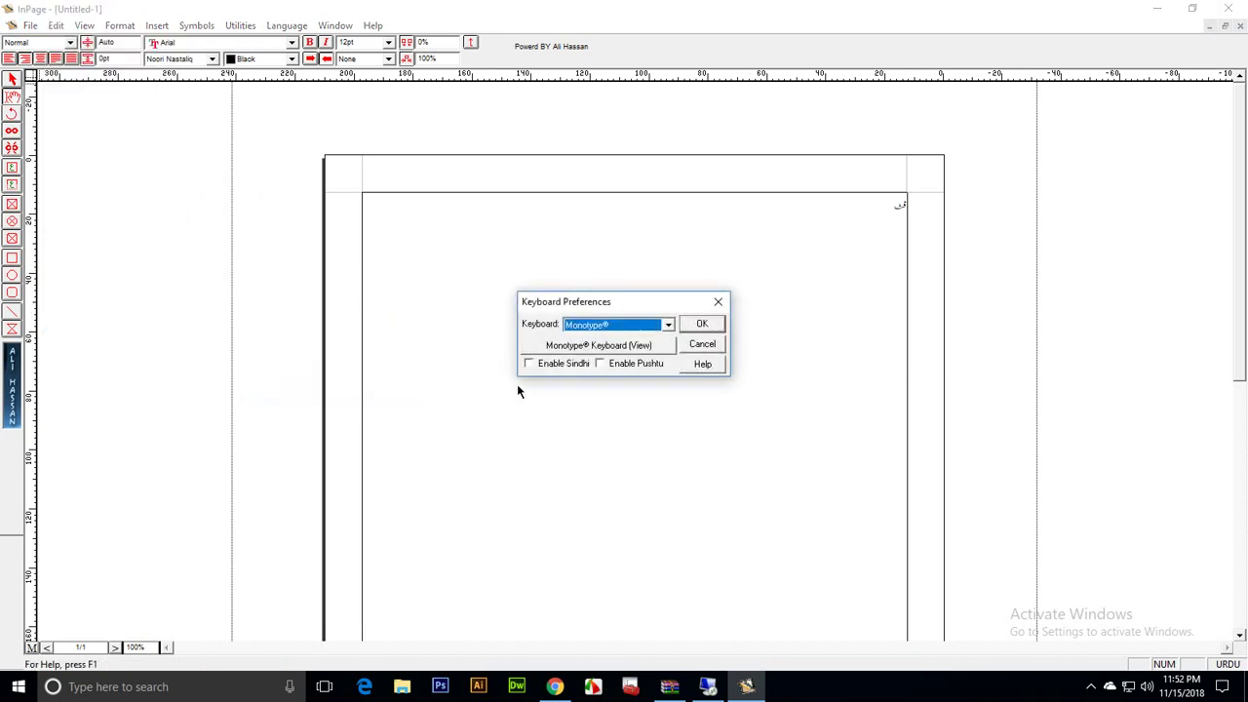
left_click(620, 332)
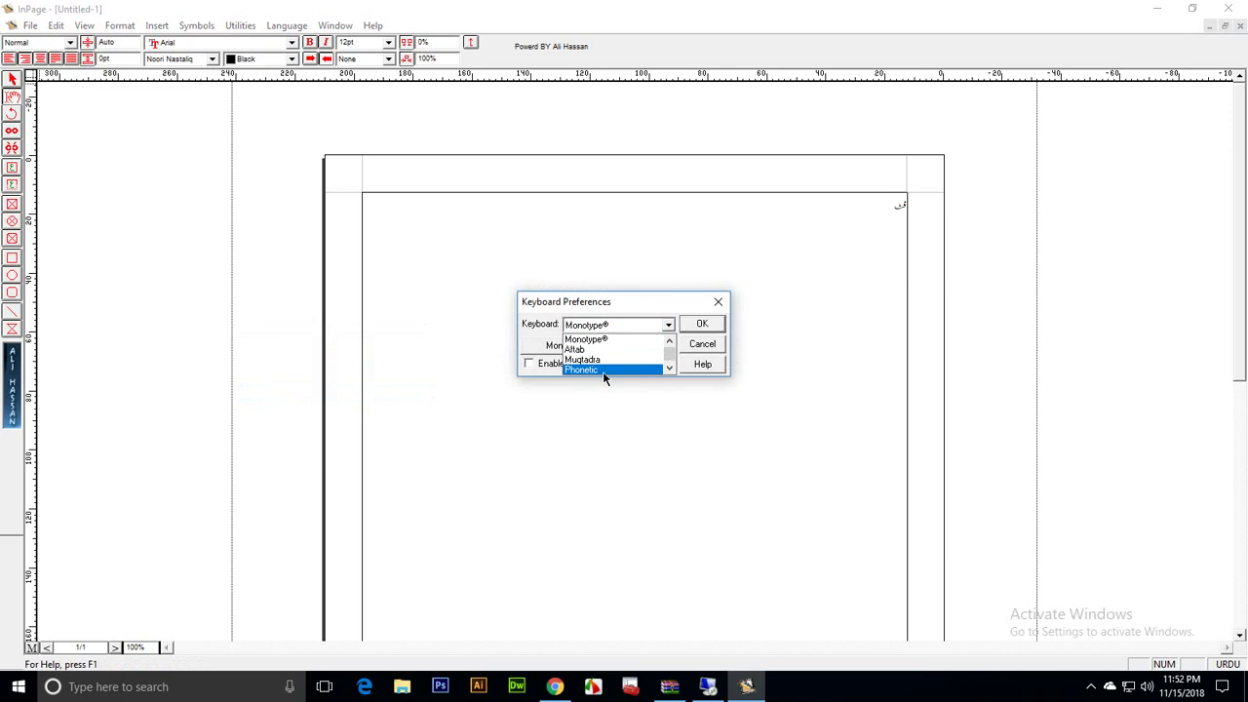
left_click(603, 370)
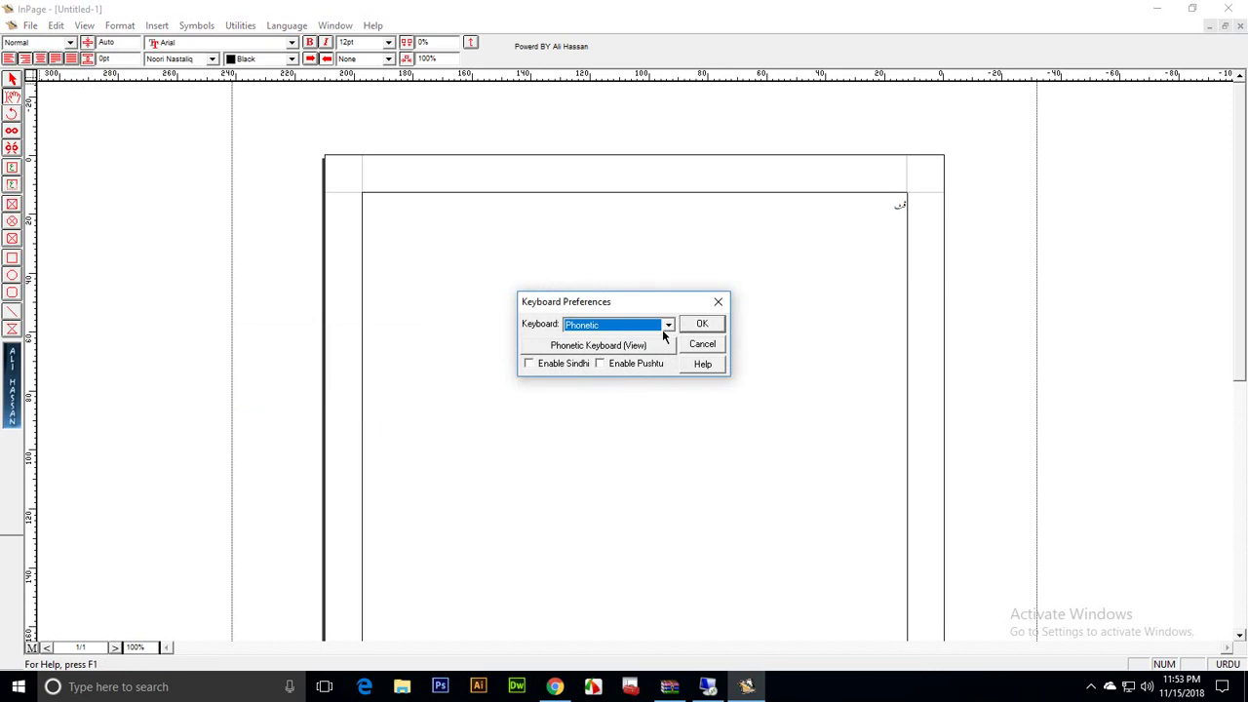
Step: View the Phonetic keyboard map, close it and apply the keyboard preferences
left_click(604, 351)
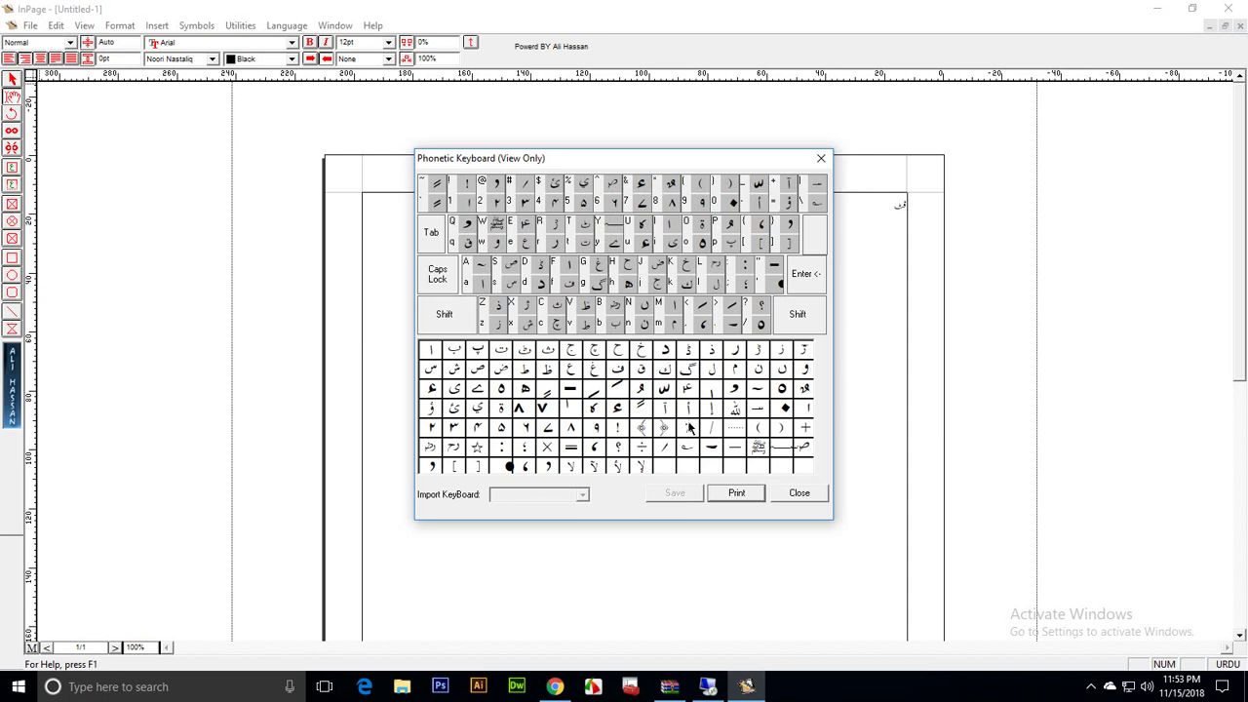
left_click(818, 492)
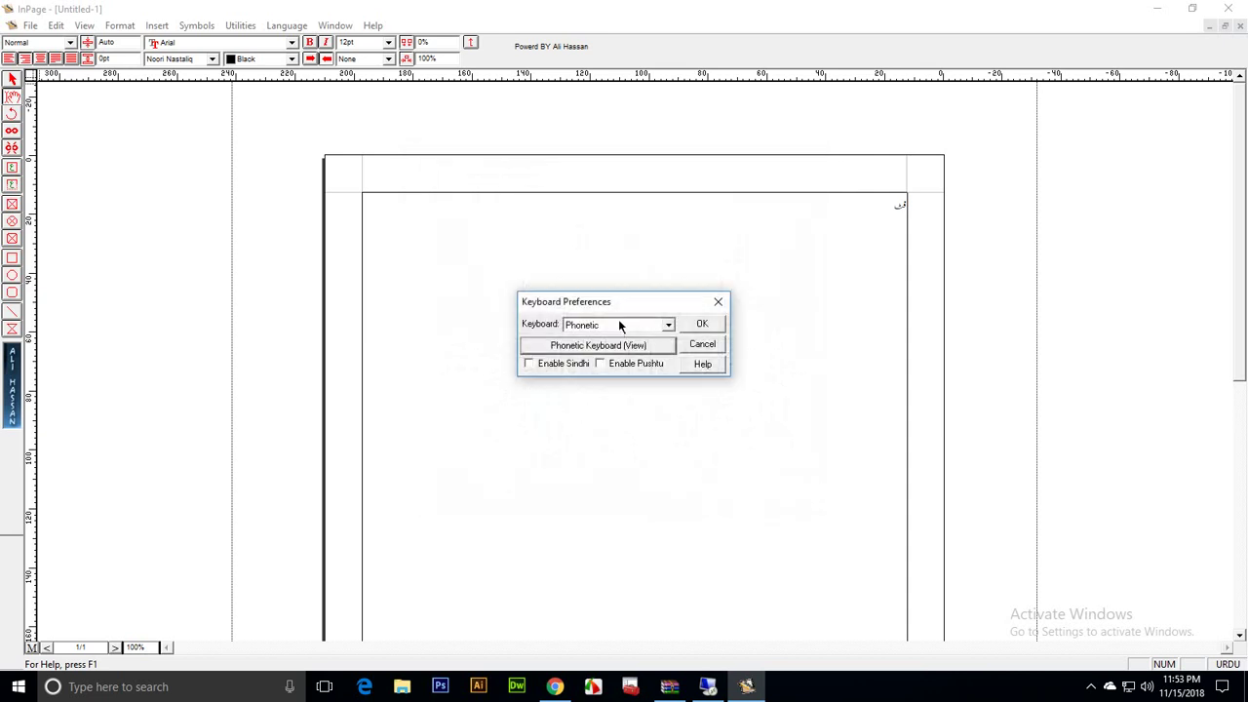
left_click(702, 329)
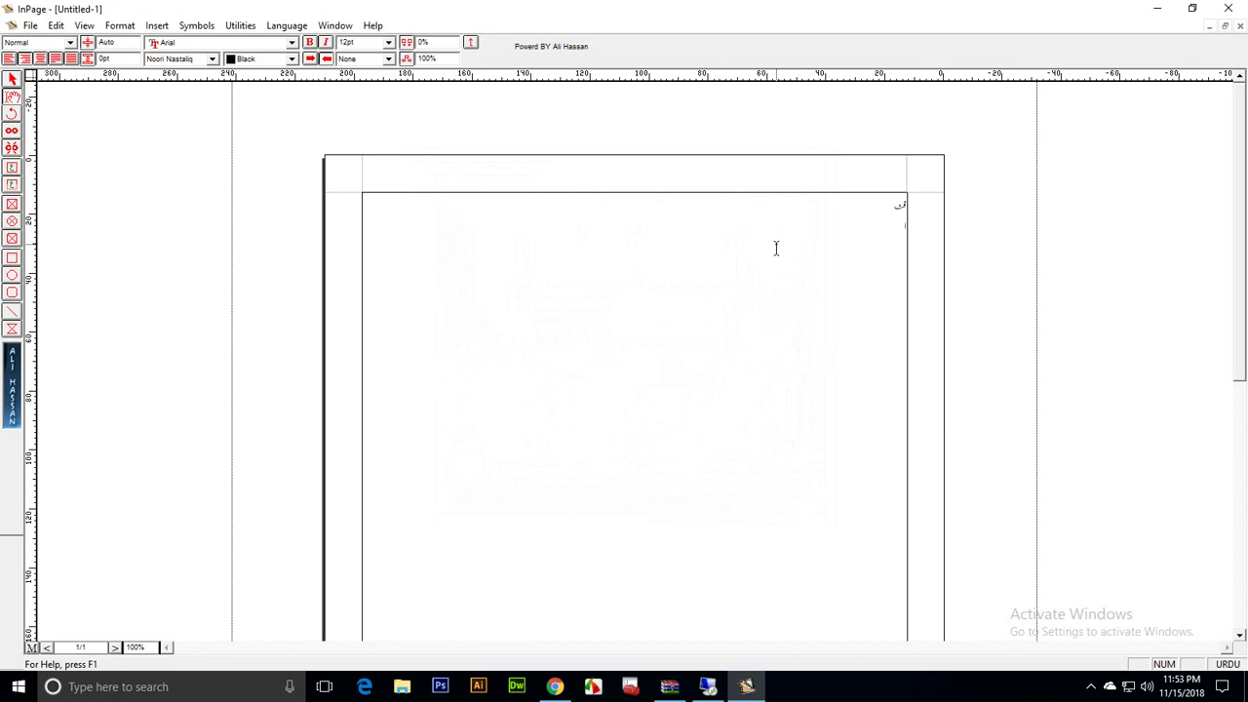
Step: Type a few test letters with the Phonetic layout and delete all the test text from the page
type("ا")
type("تم")
key("ctrl+a")
left_click(791, 223)
key("BackSpace")
key("BackSpace")
key("BackSpace")
key("BackSpace")
key("BackSpace")
key("BackSpace")
type("ر")
key("BackSpace")
Step: Type the Urdu greeting "اسلام وعلیکم ۔" and, with the language switched to English, add the person's first name
type("لسلام علیکم")
type("۔")
left_click(1234, 669)
type("m")
key("BackSpace")
type("Was")
Step: Switch the typing language back to Urdu and add "کی" after the English name
key("ctrl+space")
type("یا حال")
key("BackSpace")
key("BackSpace")
key("BackSpace")
key("BackSpace")
key("BackSpace")
type("یا")
key("BackSpace")
key("BackSpace")
type("ی")
left_click_drag(1242, 341, 1231, 638)
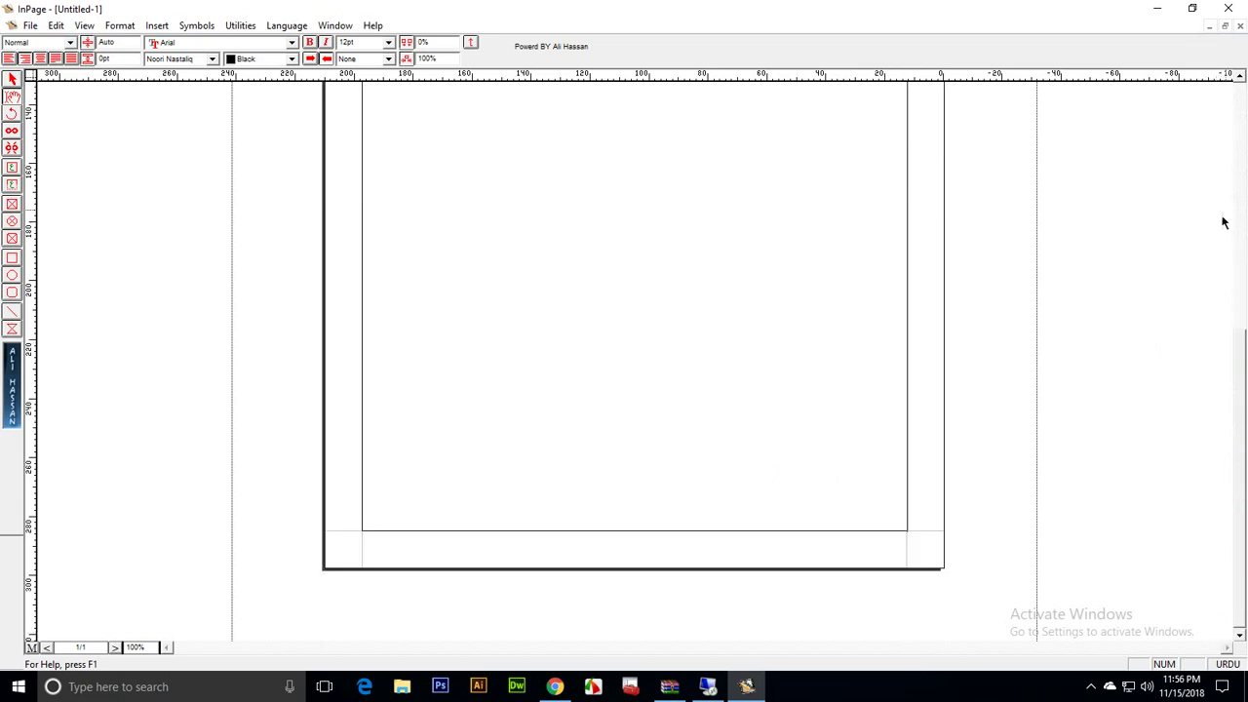
left_click(1242, 80)
left_click_drag(1243, 80, 1243, 80)
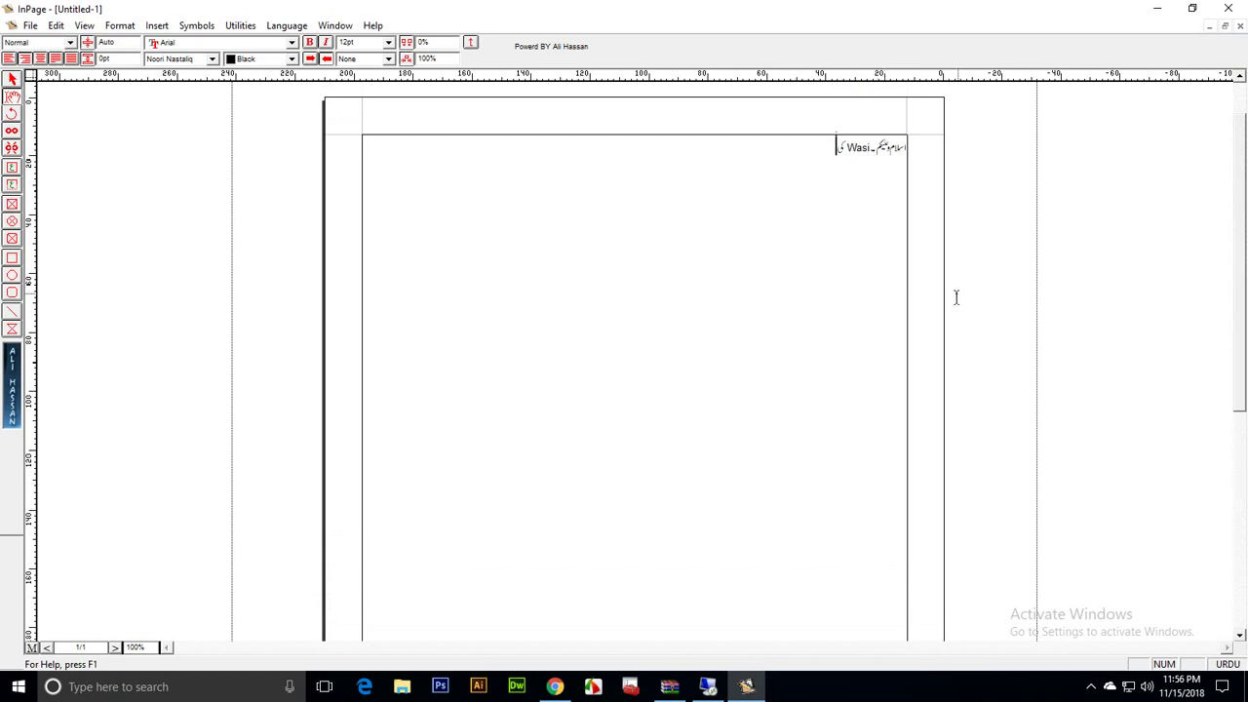
Step: Create a second A4 document with the default settings and arrange both documents as reduced, overlapping windows
left_click(1225, 25)
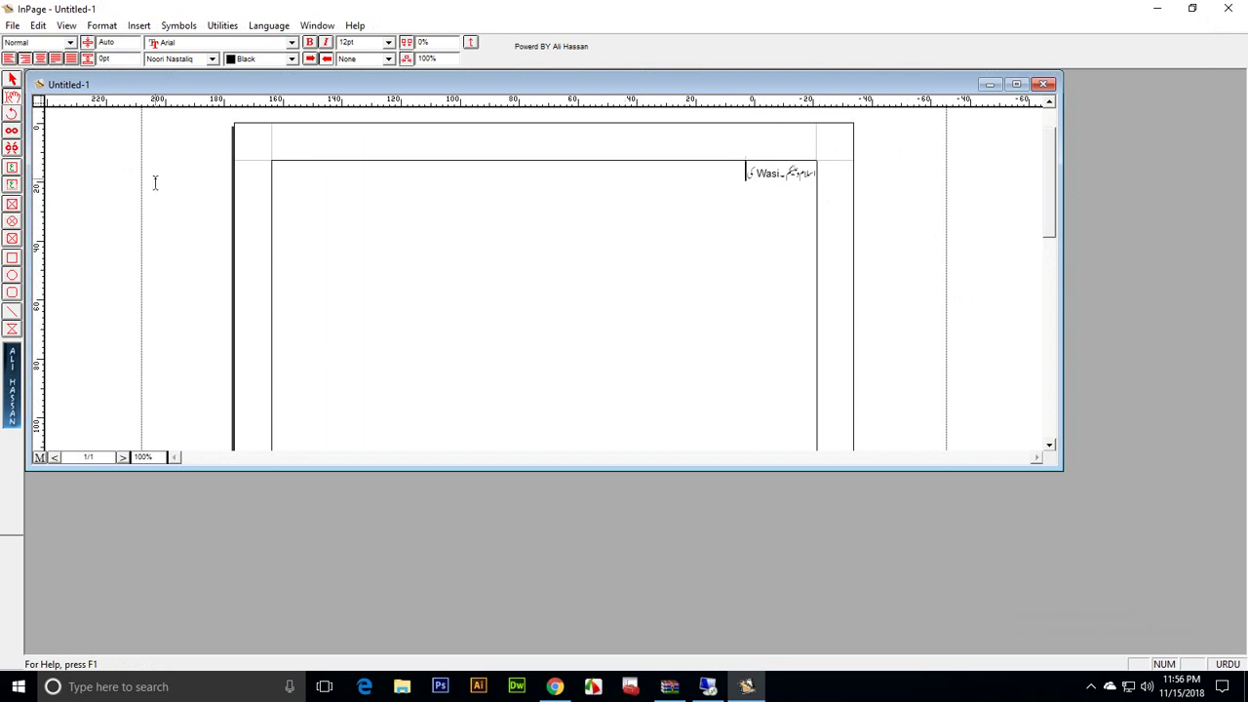
key("ctrl+n")
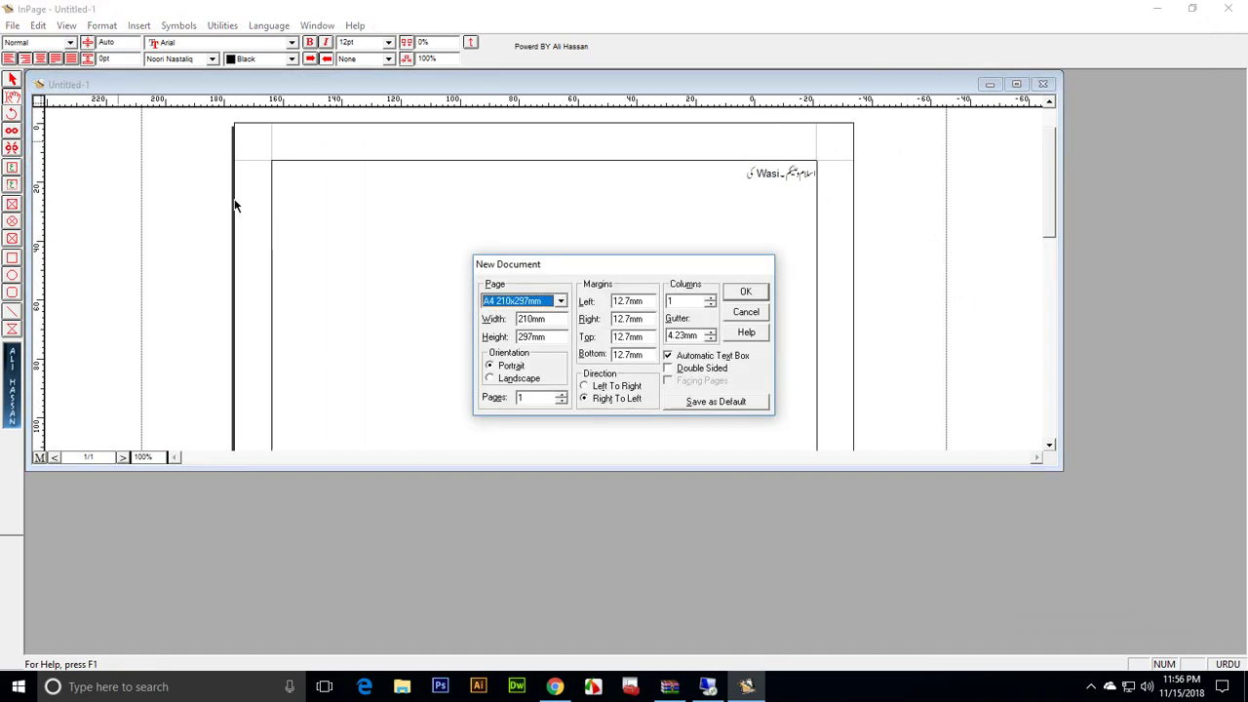
key("Return")
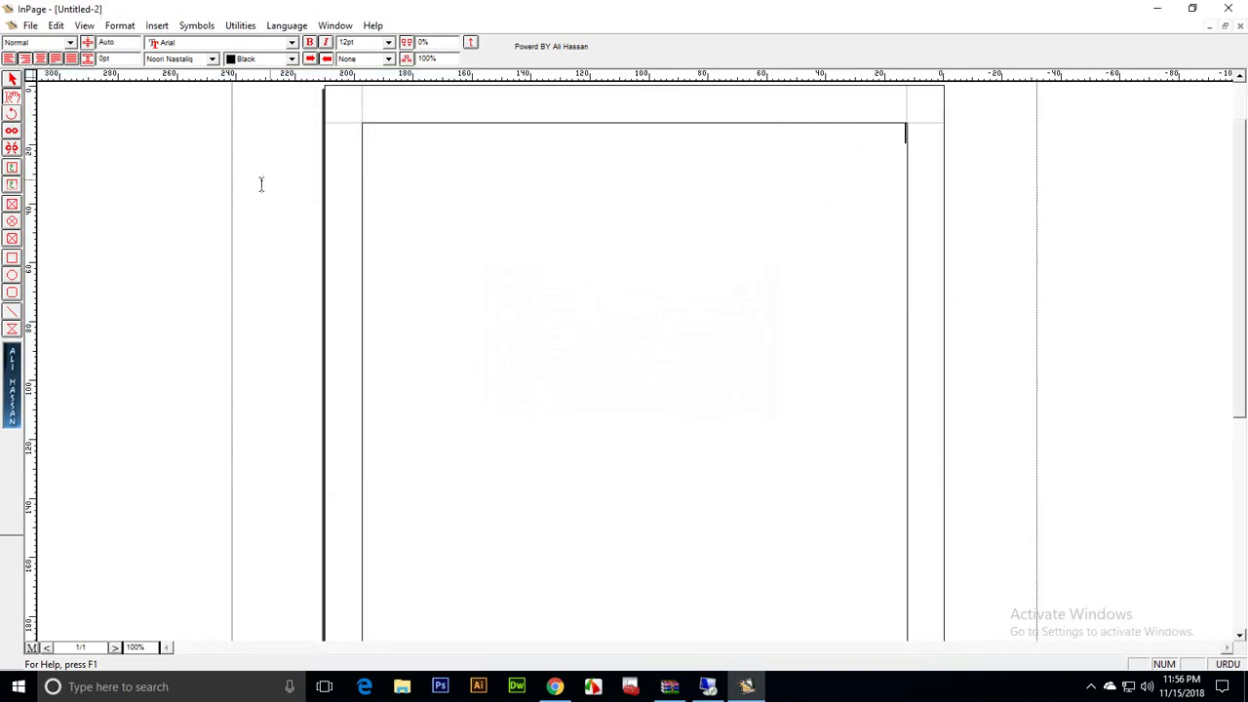
left_click(1226, 26)
left_click_drag(933, 106, 1027, 225)
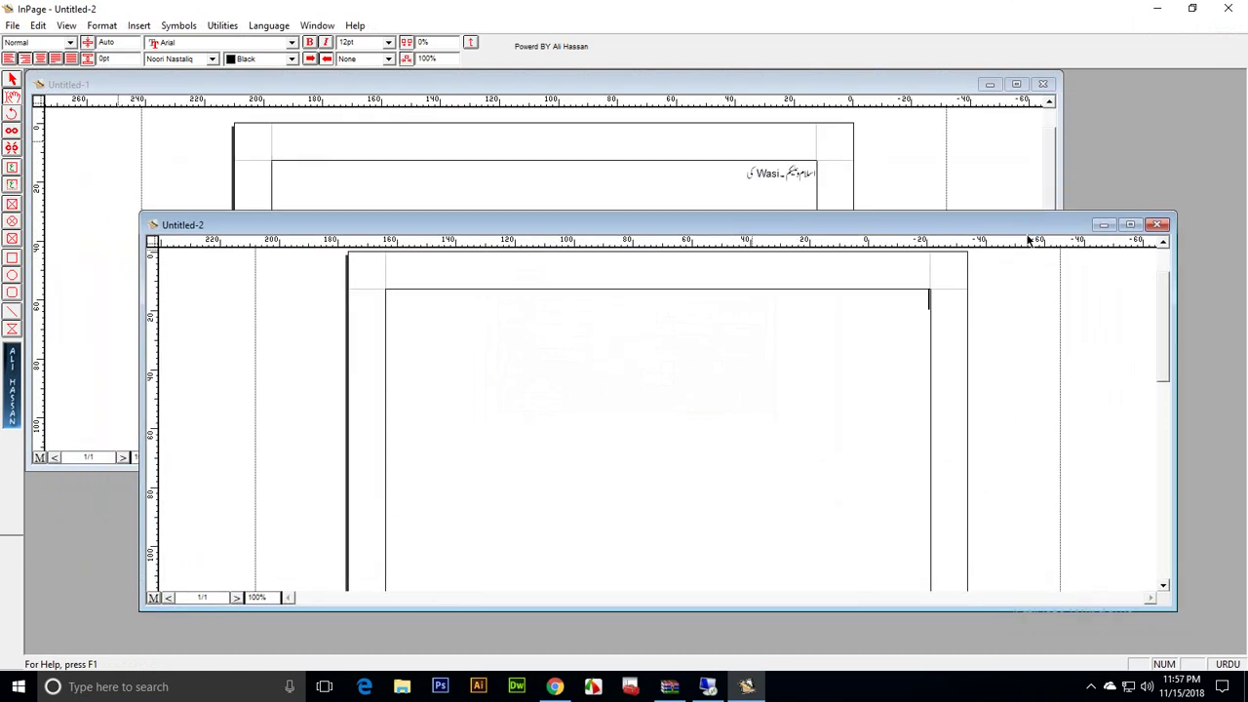
Step: Minimize the Untitled-1 document window and close the Untitled-2 document
left_click(992, 86)
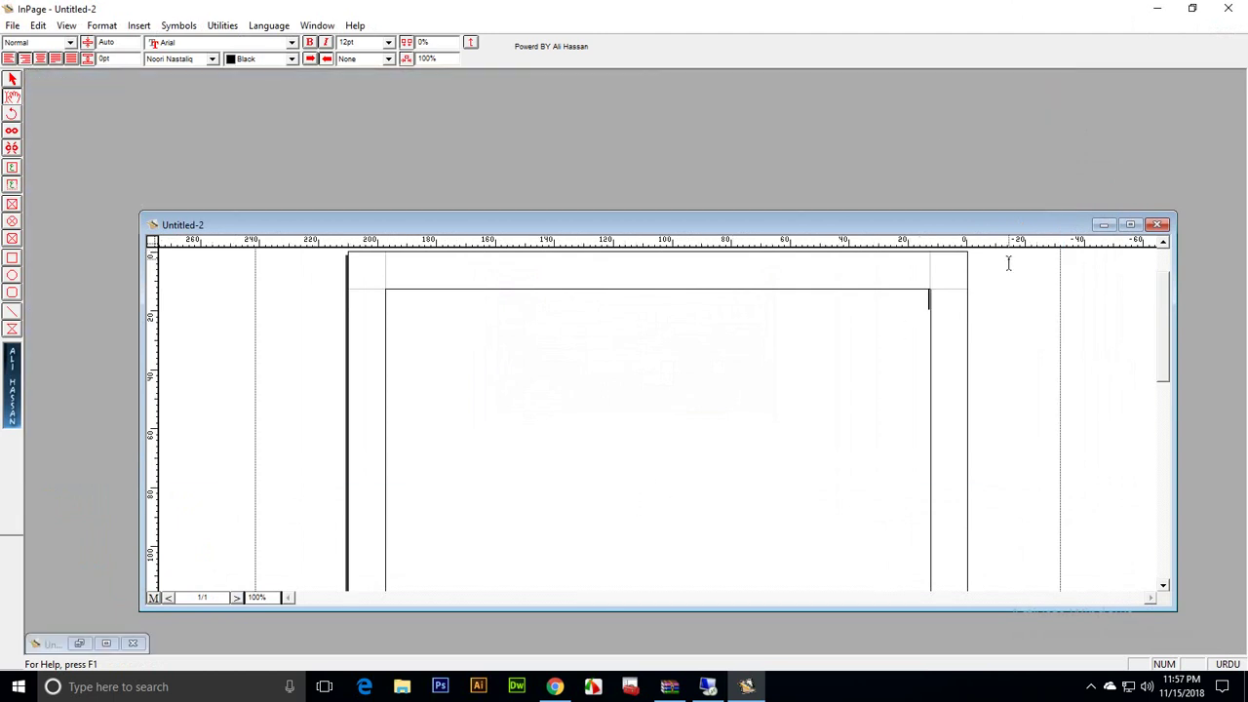
left_click(1158, 225)
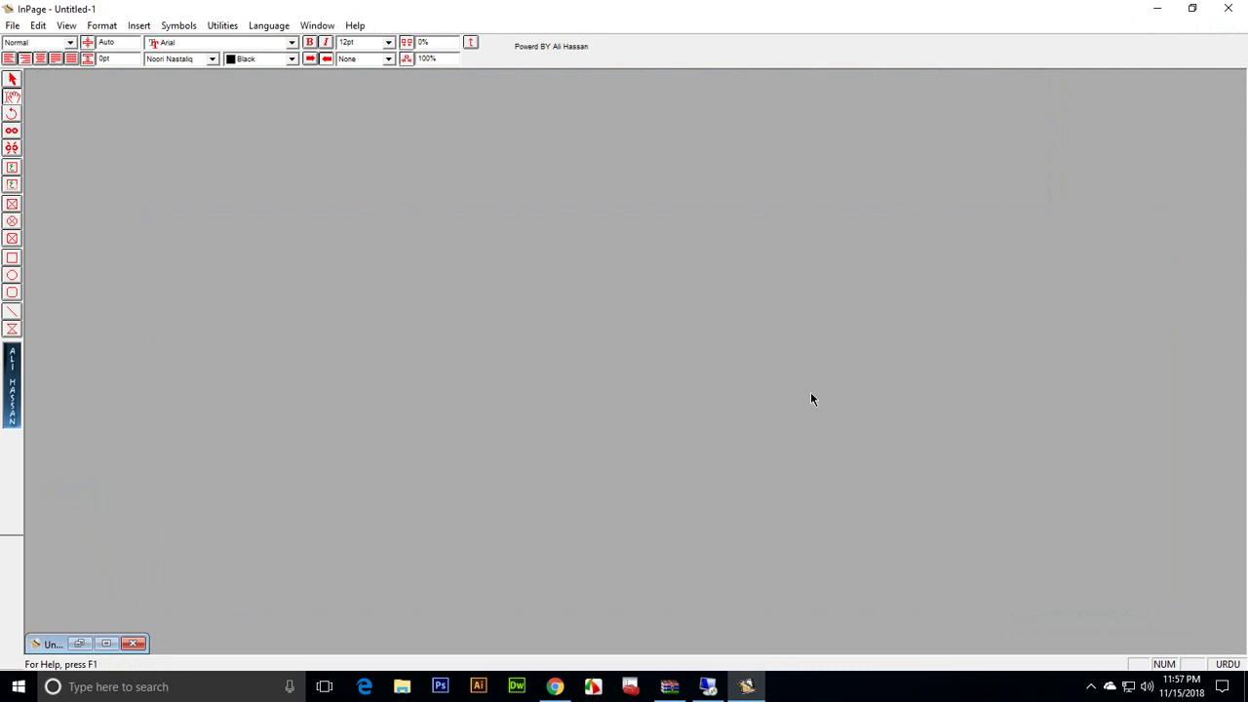